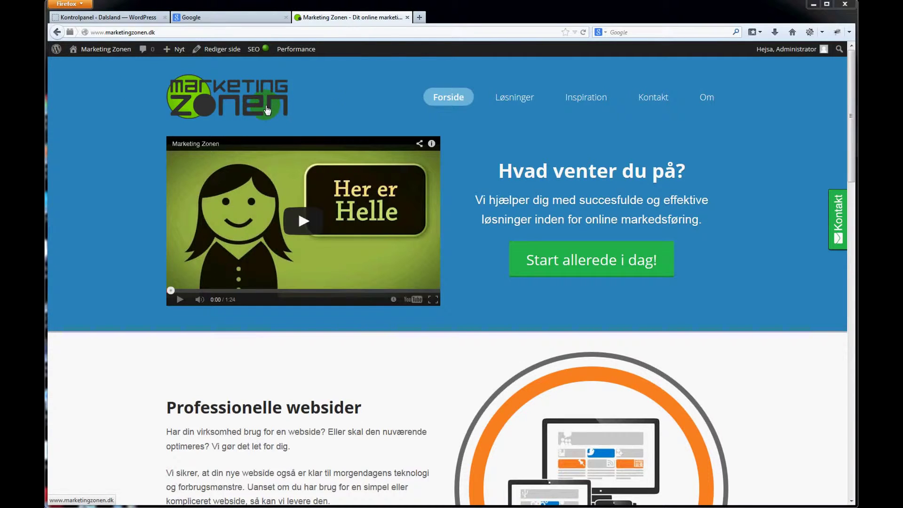
# Close the Marketing Zonen tab so the Google Danmark homepage shows.
pyautogui.click(408, 17)
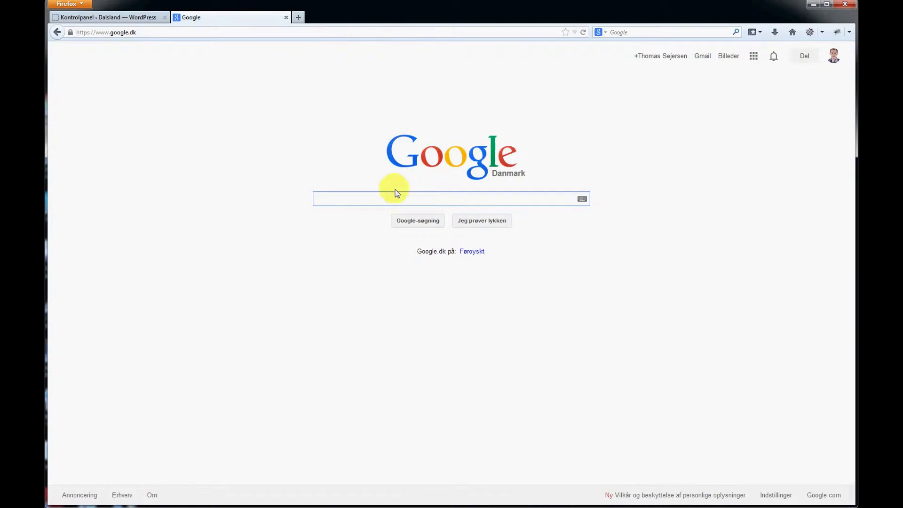
# Search Google for 'google analytics' and open the official Google Analytics website.
pyautogui.write('google a')
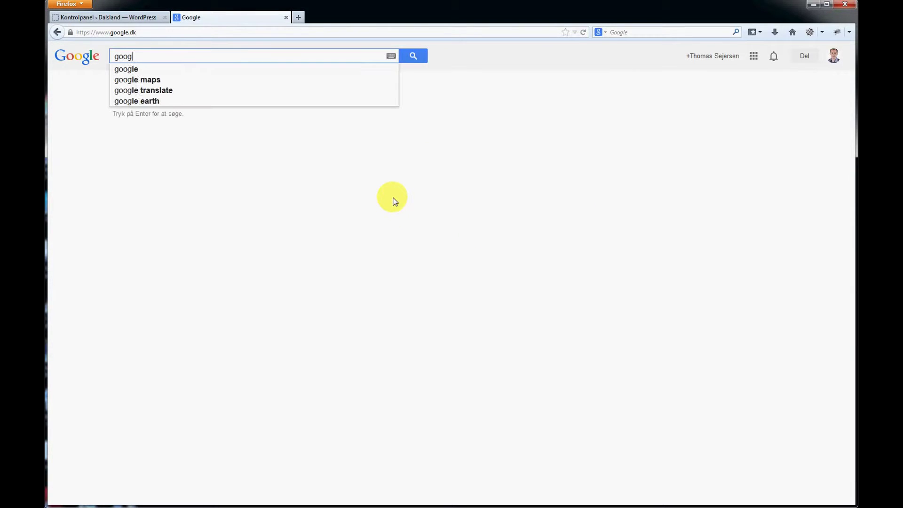
pyautogui.press('Down')
pyautogui.press('Return')
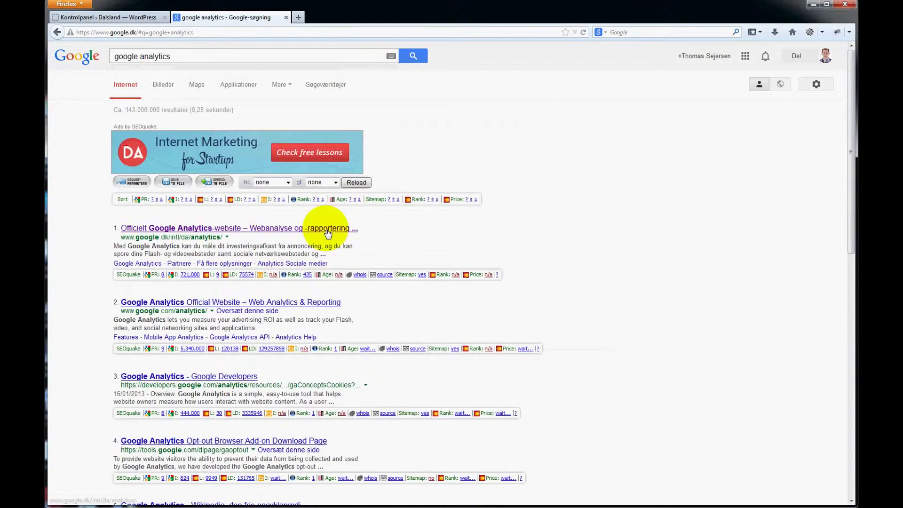
pyautogui.click(328, 226)
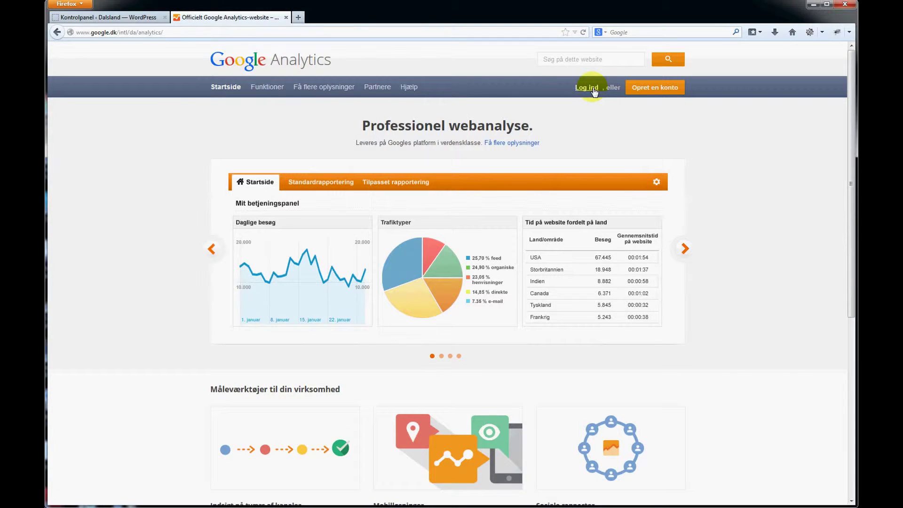
# Sign in and choose 'Opret ny konto' from the Administrator account list.
pyautogui.click(587, 87)
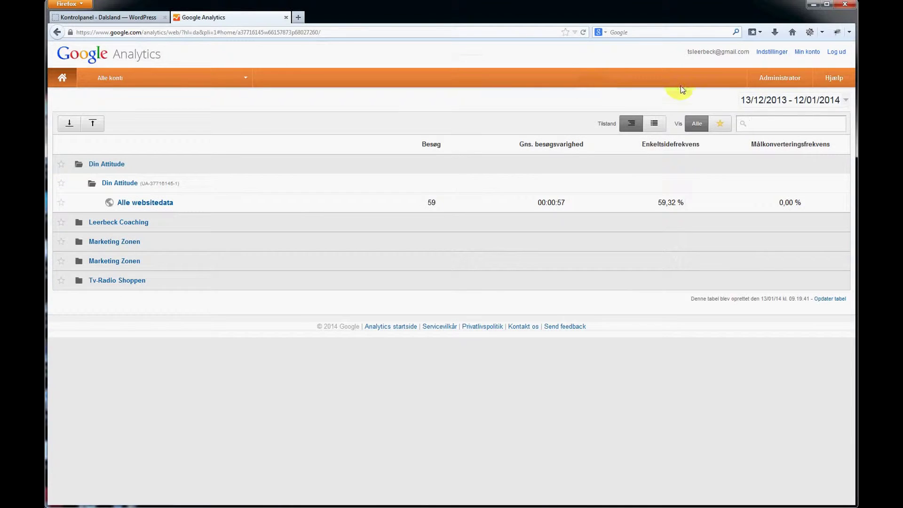
pyautogui.click(784, 80)
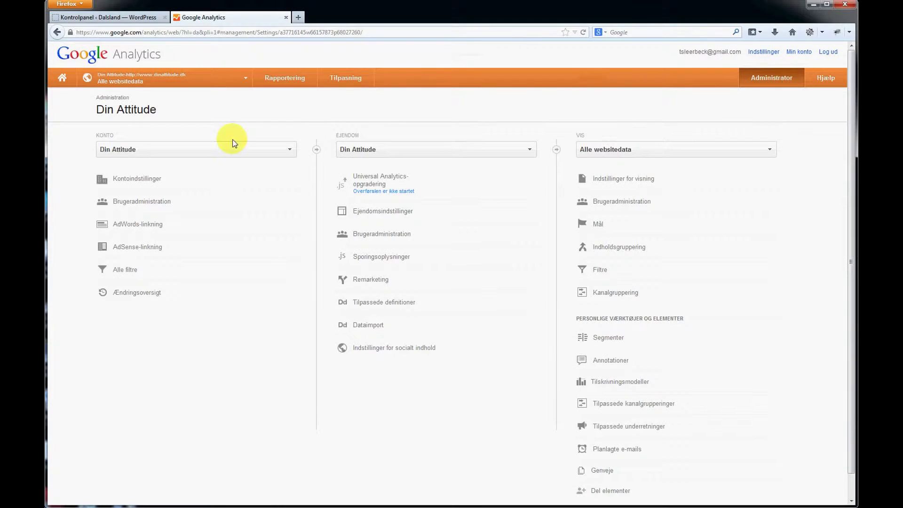
pyautogui.click(287, 149)
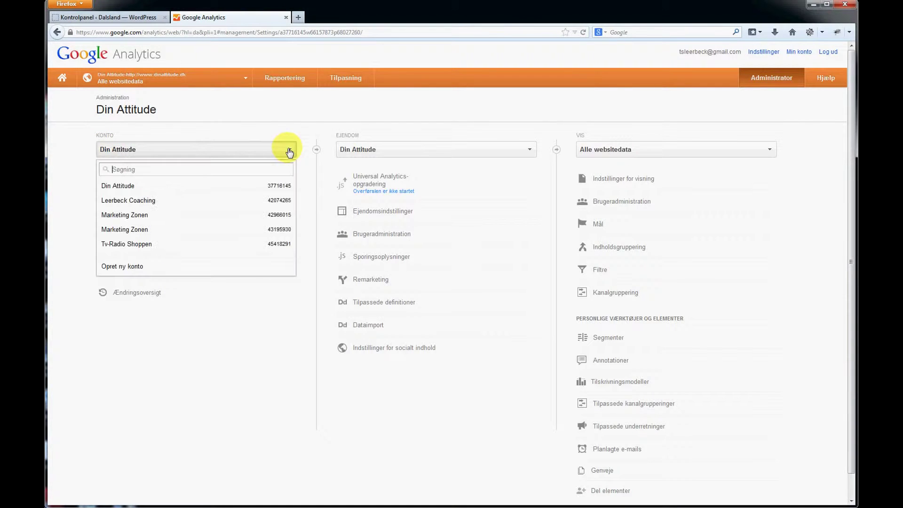
pyautogui.click(130, 267)
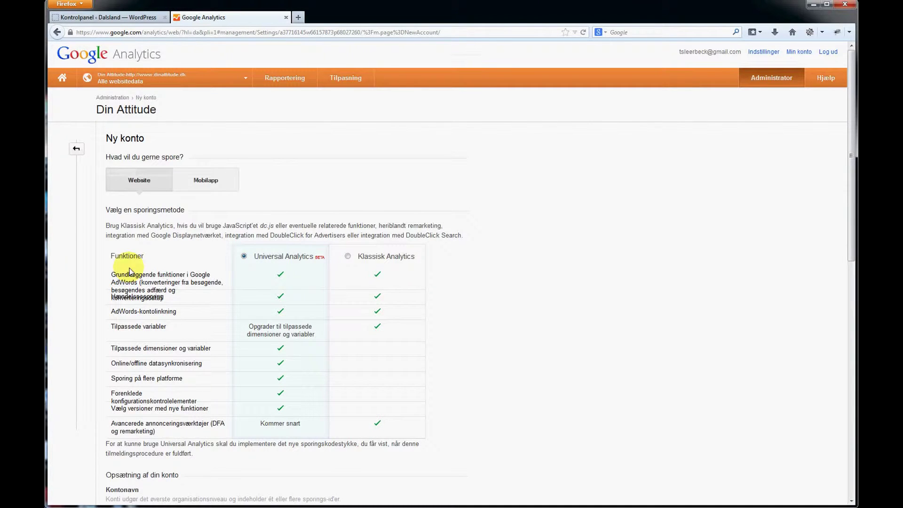
# Enter 'Test 1' as the account name and 'Test' as the website name.
pyautogui.scroll(-3, 130, 272)
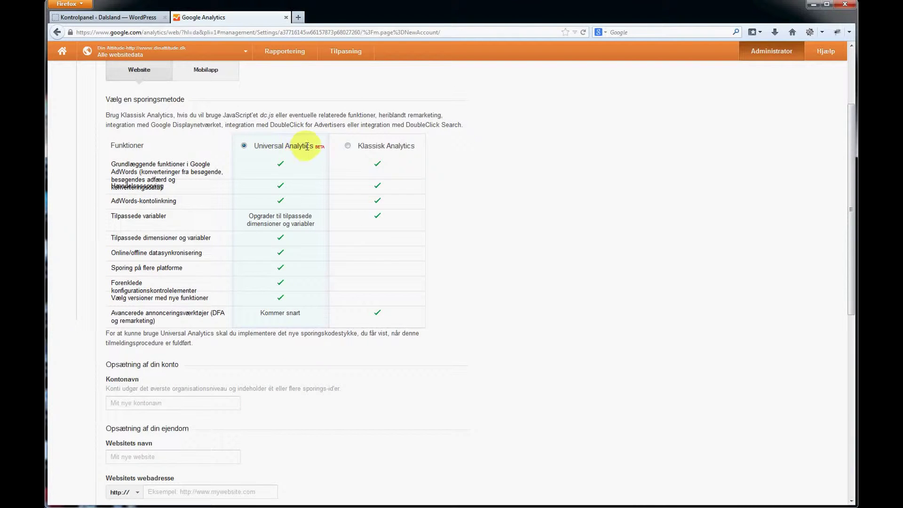
pyautogui.scroll(-6, 308, 162)
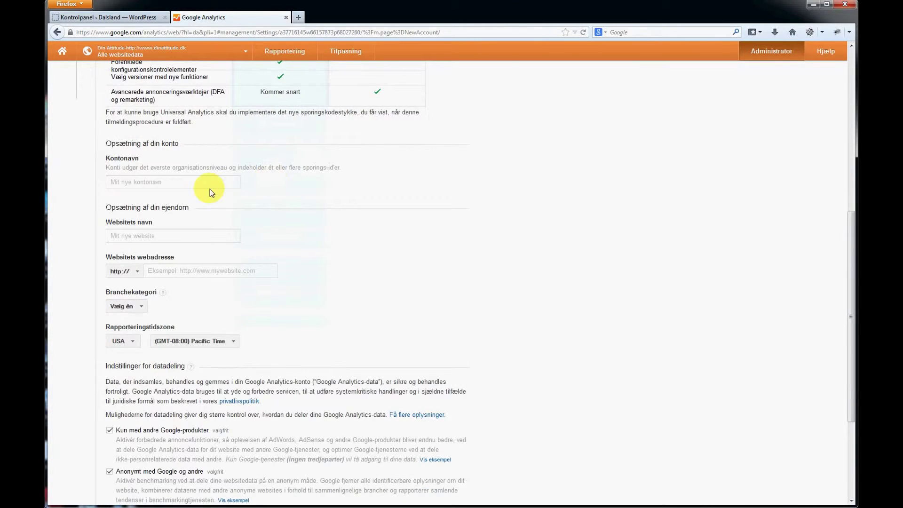
pyautogui.click(203, 182)
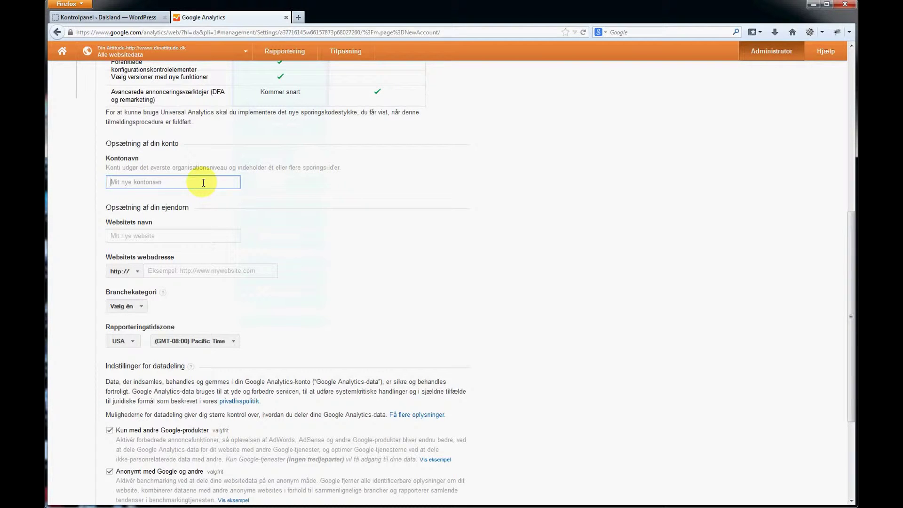
pyautogui.write('Test 1')
pyautogui.click(187, 238)
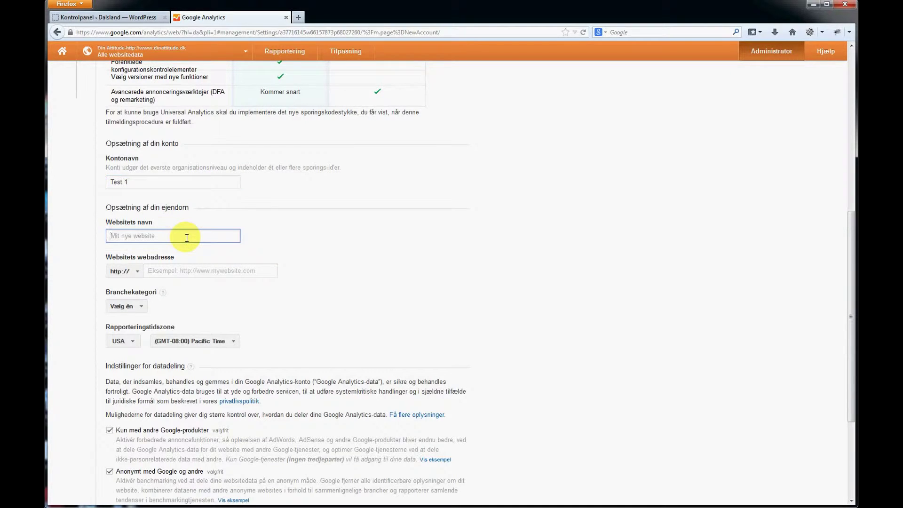
pyautogui.scroll(-2, 187, 238)
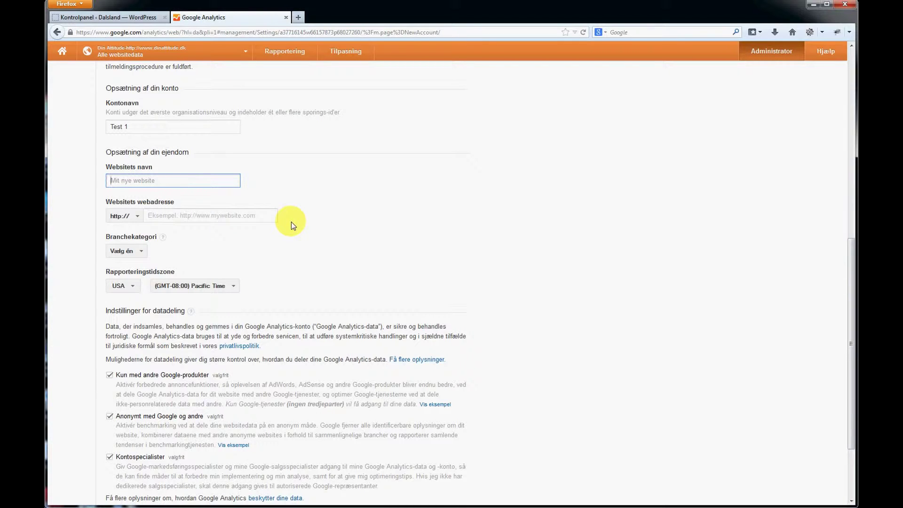
pyautogui.write('Test')
# Copy the dalsland.dk domain from the WordPress tab's address bar for the web address.
pyautogui.click(254, 220)
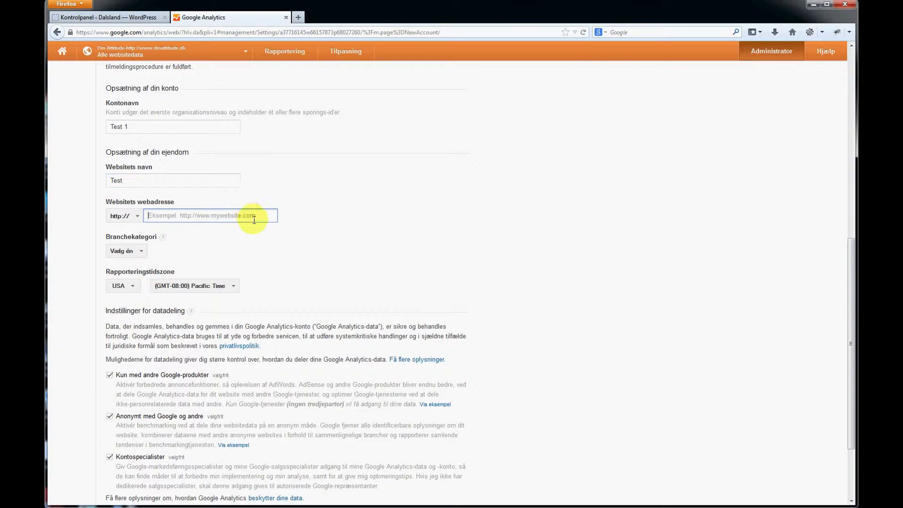
pyautogui.click(108, 18)
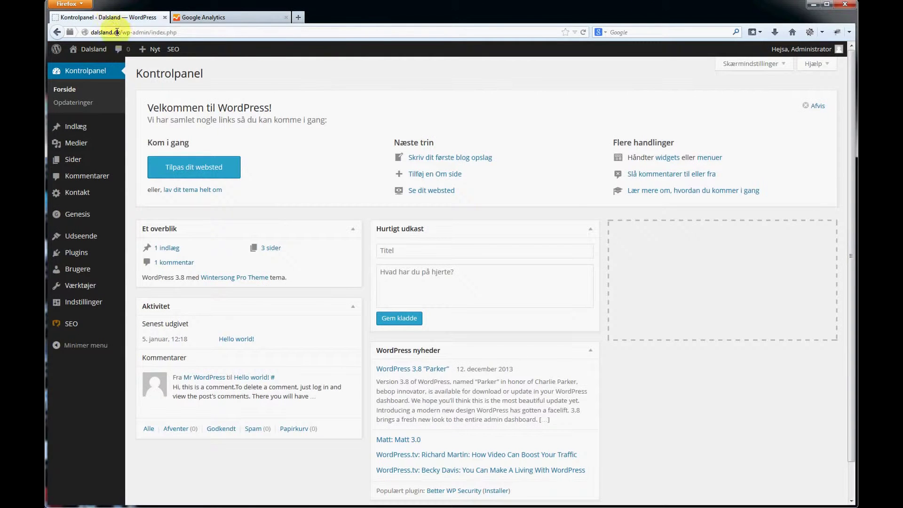
pyautogui.moveTo(121, 33); pyautogui.dragTo(61, 30)
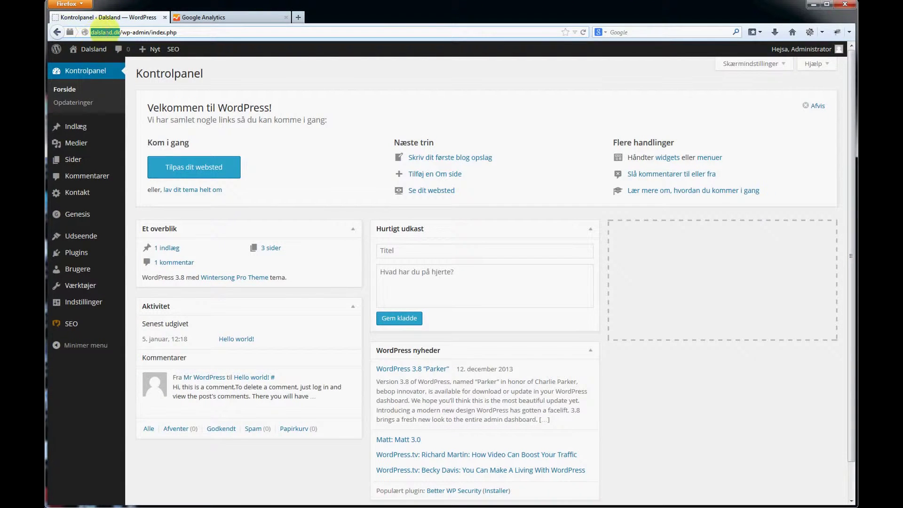
pyautogui.rightClick(106, 32)
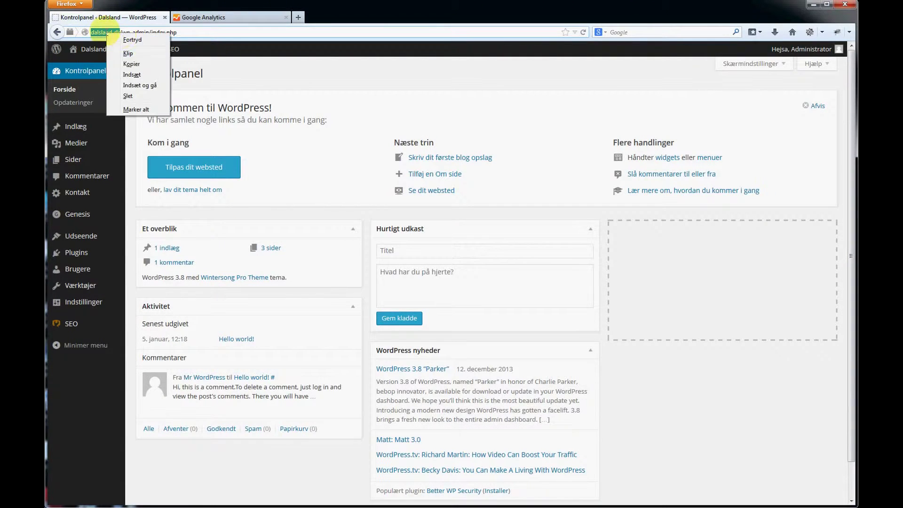
pyautogui.click(153, 64)
pyautogui.click(211, 17)
pyautogui.rightClick(193, 210)
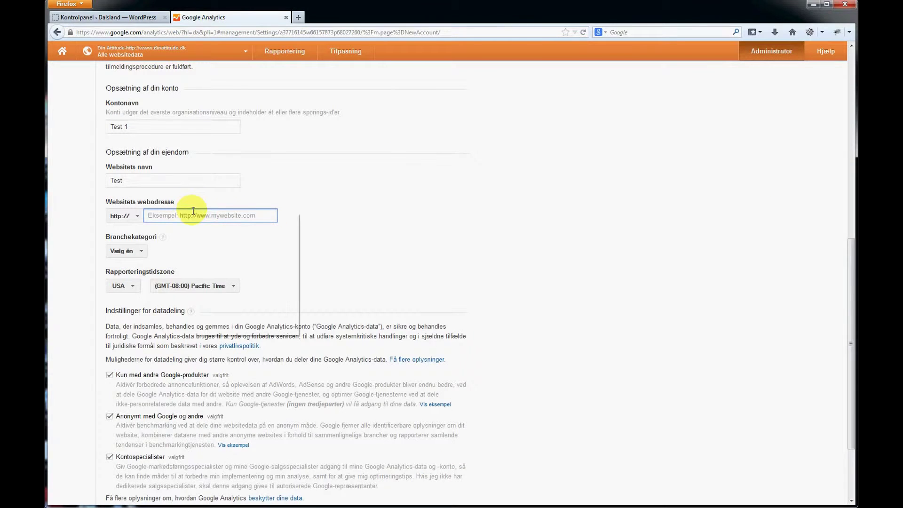
pyautogui.click(232, 252)
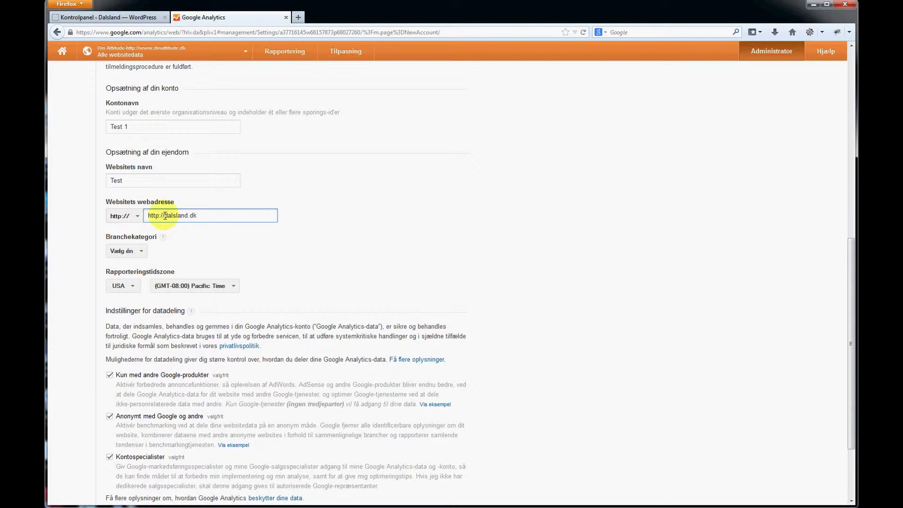
pyautogui.press('BackSpace')
pyautogui.press('BackSpace')
pyautogui.press('BackSpace')
pyautogui.press('BackSpace')
pyautogui.press('BackSpace')
pyautogui.press('BackSpace')
pyautogui.press('BackSpace')
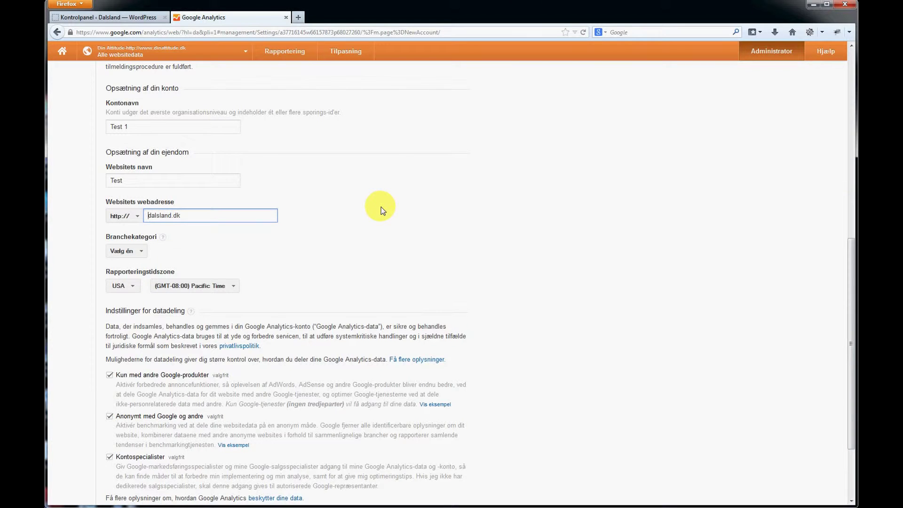
pyautogui.scroll(-2, 381, 207)
pyautogui.click(144, 200)
# Search 'dan' in Rapporteringstidszone and choose Danmark, (GMT+01:00) København.
pyautogui.click(143, 199)
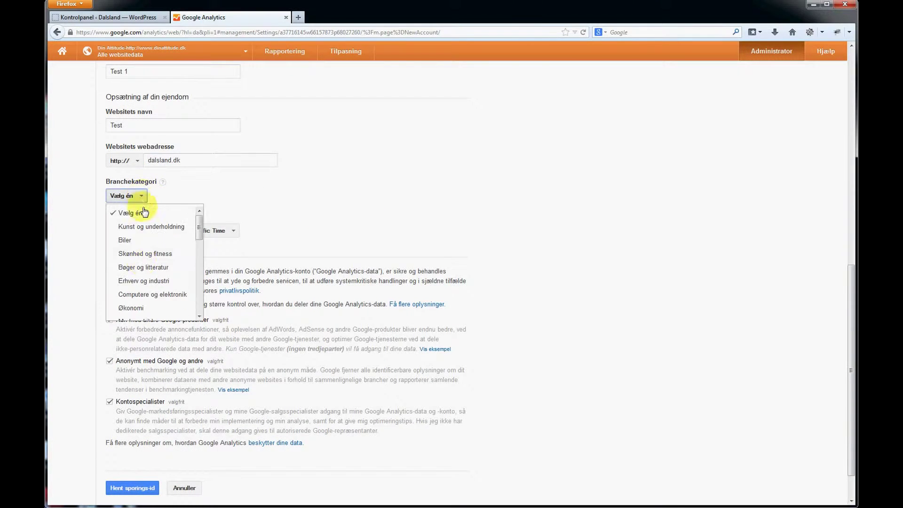
pyautogui.click(313, 196)
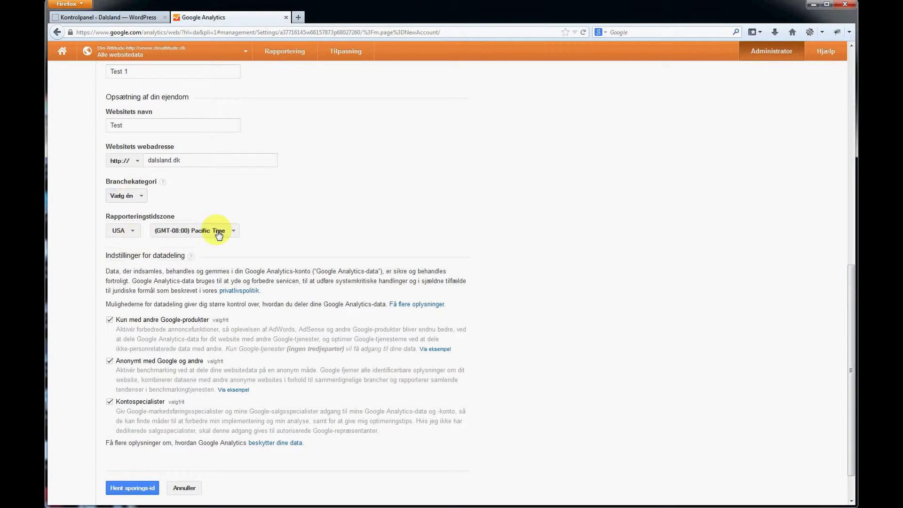
pyautogui.click(136, 235)
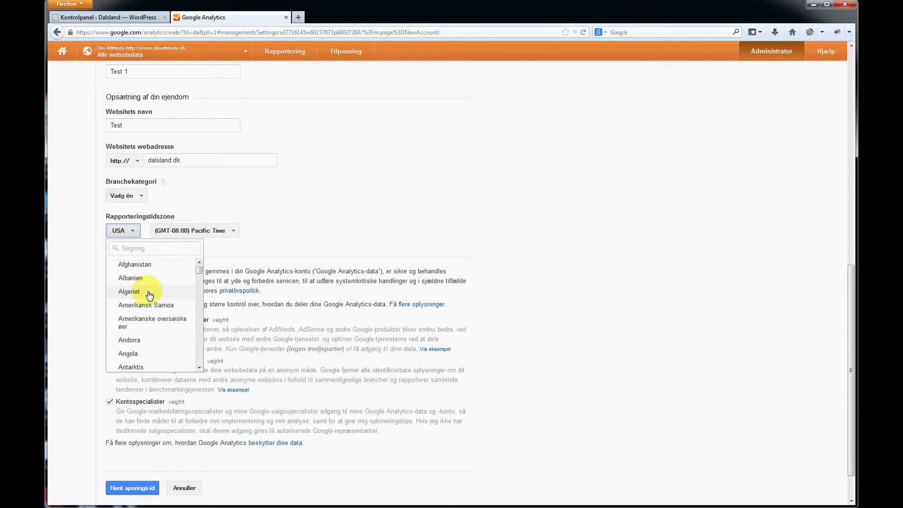
pyautogui.press('a')
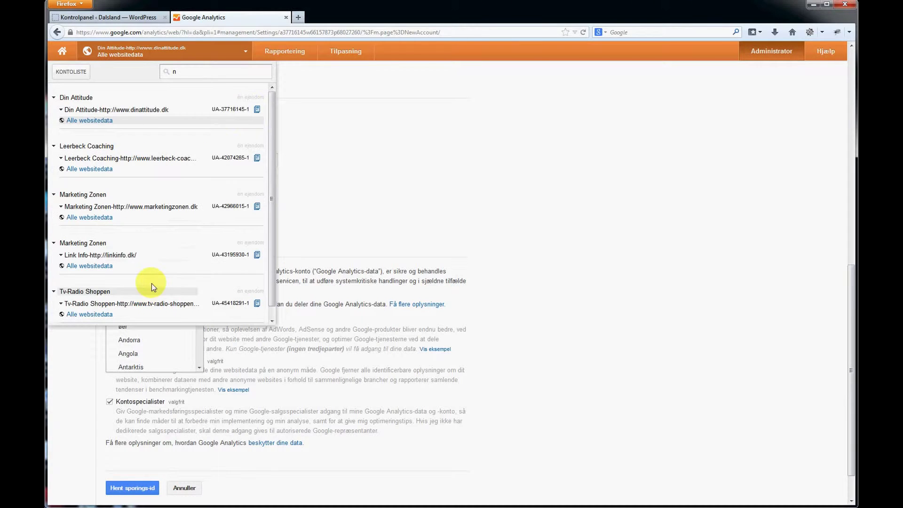
pyautogui.click(376, 165)
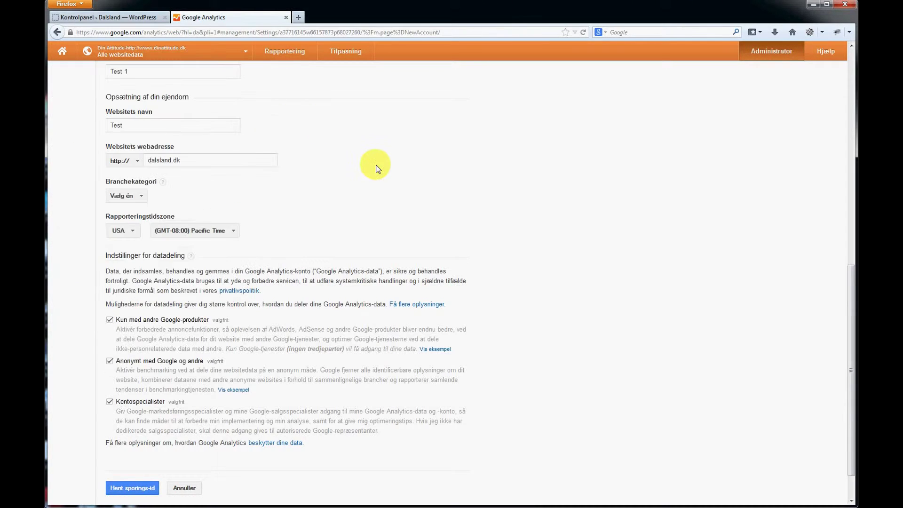
pyautogui.click(124, 231)
pyautogui.write('da')
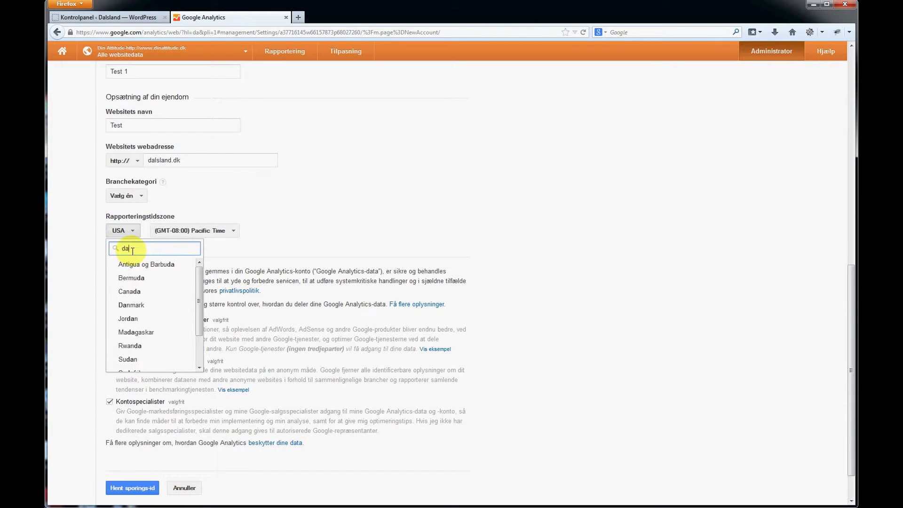
pyautogui.write('nar')
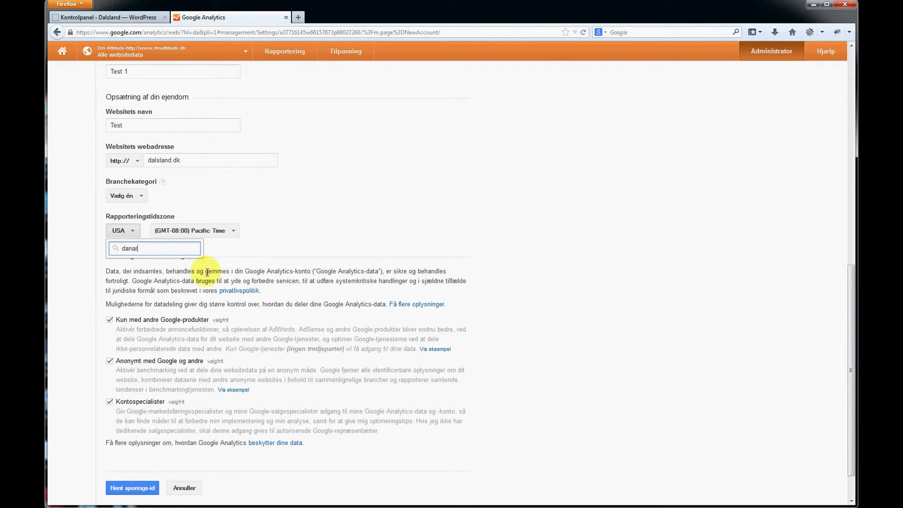
pyautogui.press('BackSpace')
pyautogui.press('BackSpace')
pyautogui.click(159, 265)
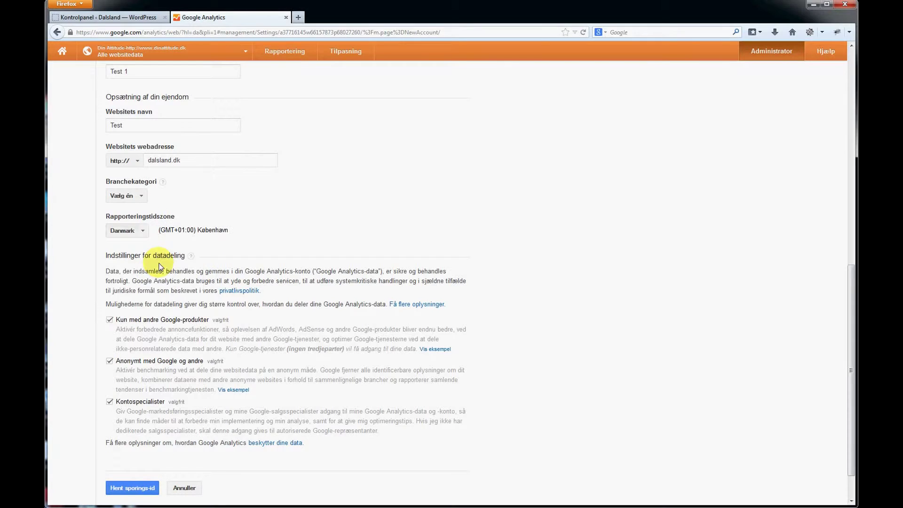
pyautogui.scroll(-2, 141, 318)
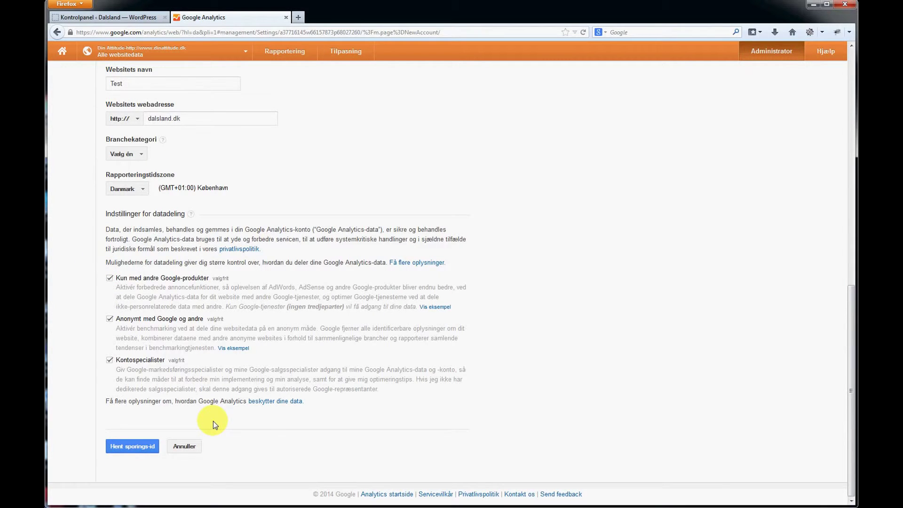
# Request the tracking ID and accept the terms of service with Danmark as the country.
pyautogui.click(133, 447)
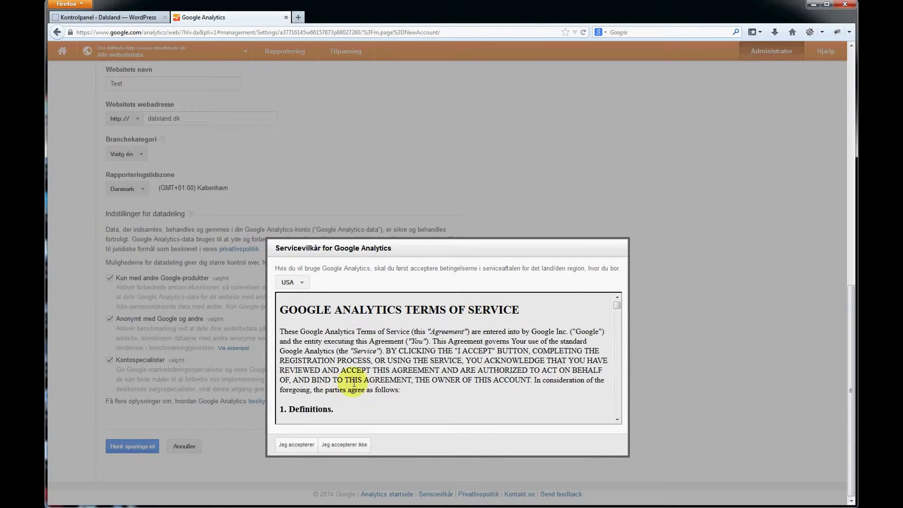
pyautogui.click(293, 282)
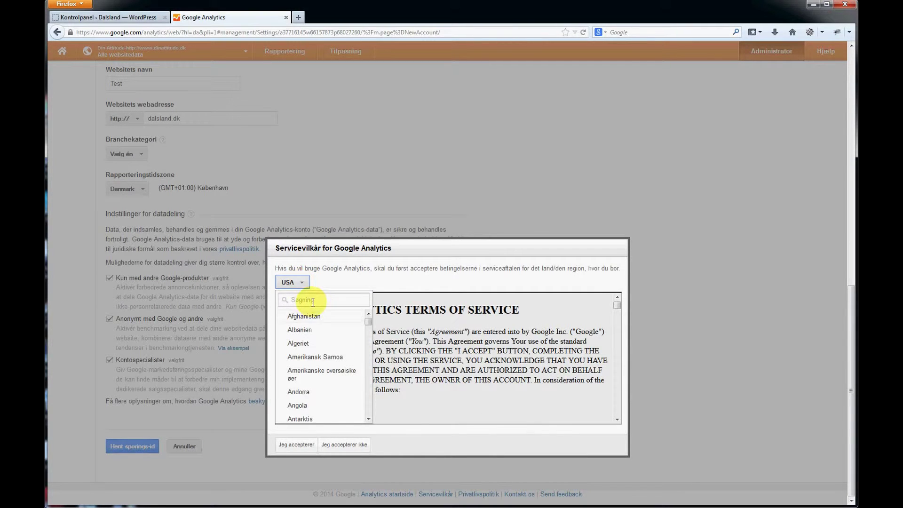
pyautogui.write('dan')
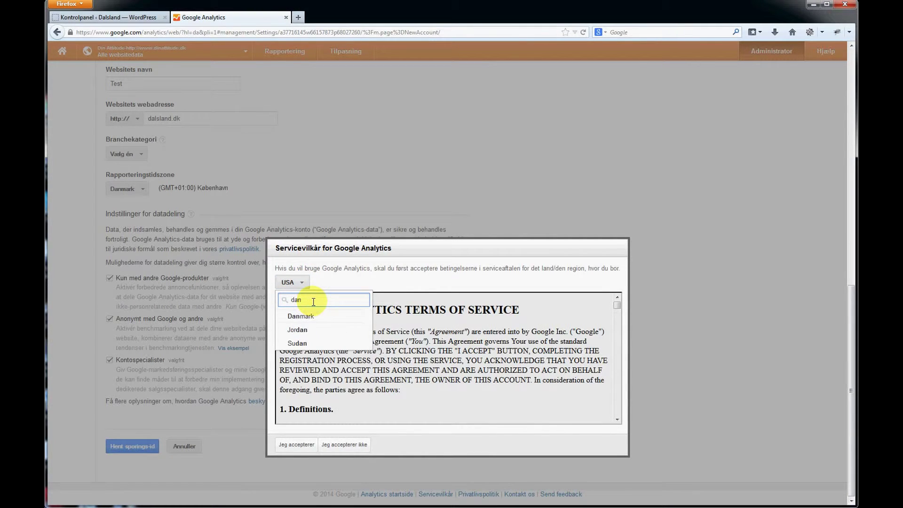
pyautogui.click(302, 316)
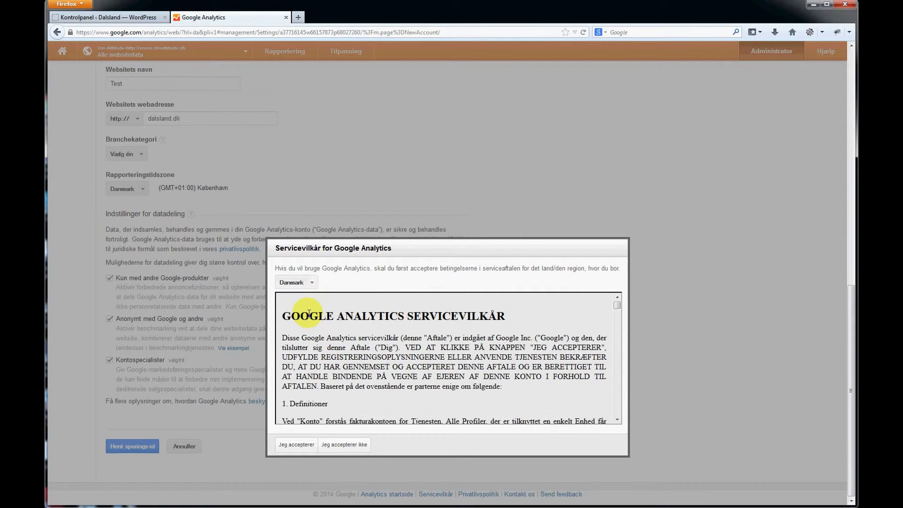
pyautogui.click(296, 446)
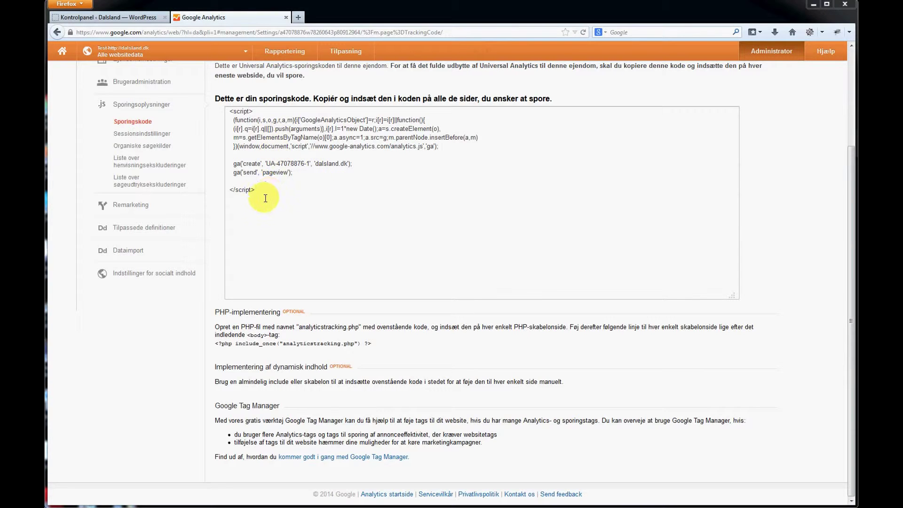
# Copy the whole dalsland.dk tracking code script and go to the WordPress dashboard.
pyautogui.moveTo(265, 193); pyautogui.dragTo(216, 101)
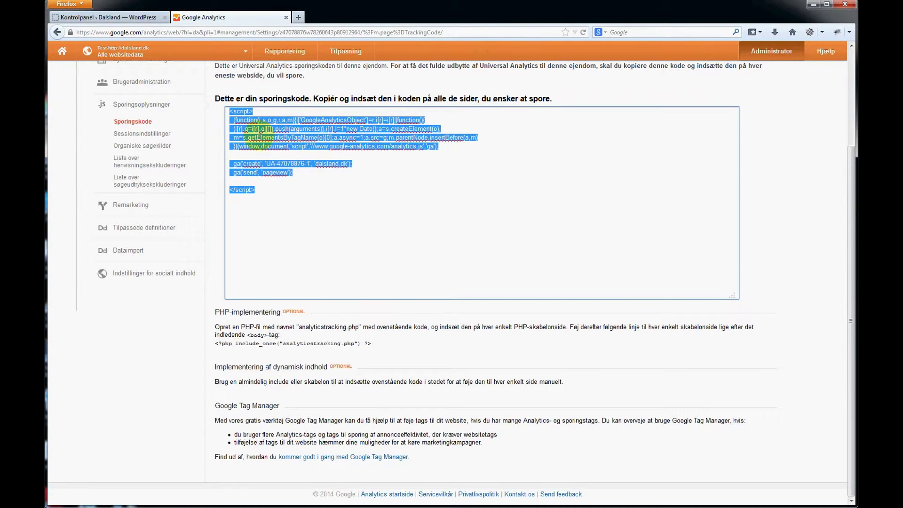
pyautogui.rightClick(261, 139)
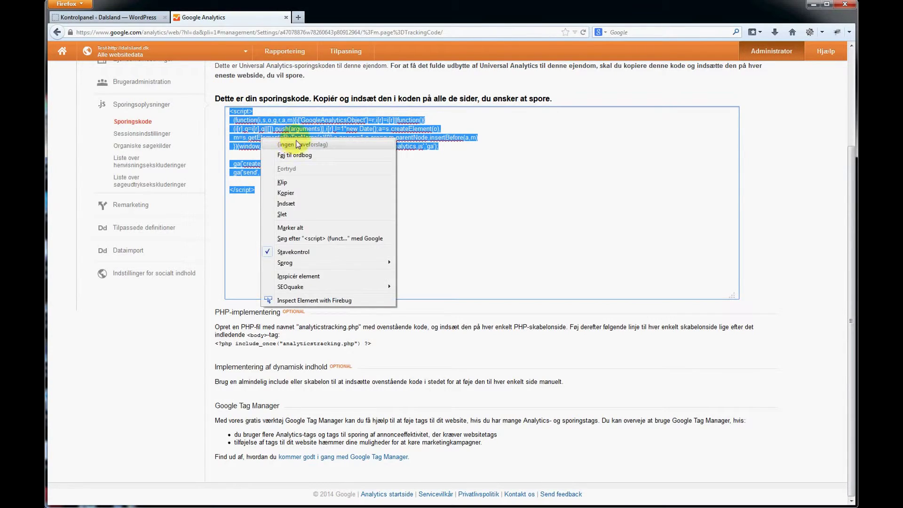
pyautogui.click(303, 192)
pyautogui.click(130, 21)
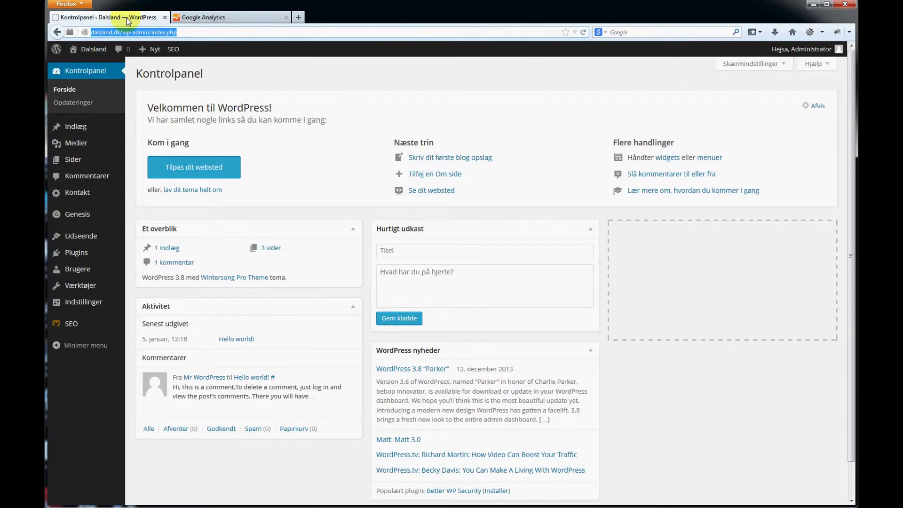
# Open Udseende > Editor and load the Genesis theme for editing.
pyautogui.moveTo(69, 238)
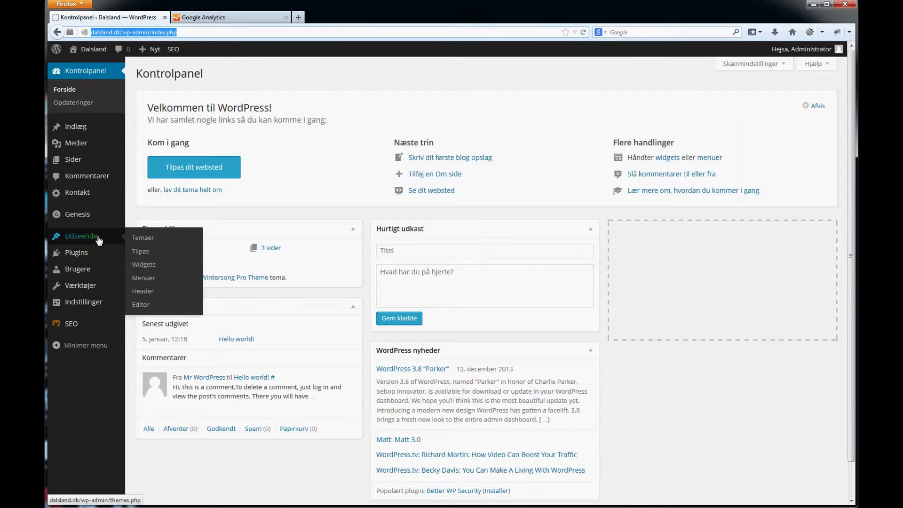
pyautogui.click(141, 305)
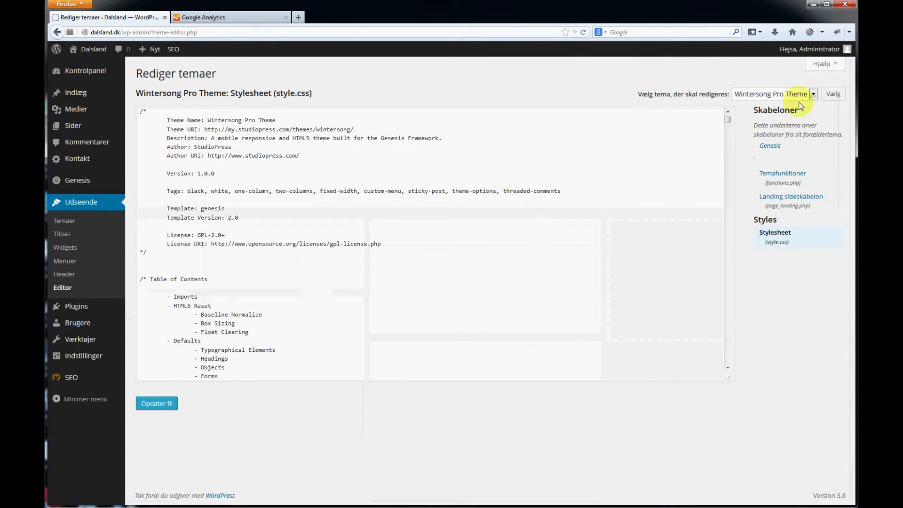
pyautogui.click(808, 92)
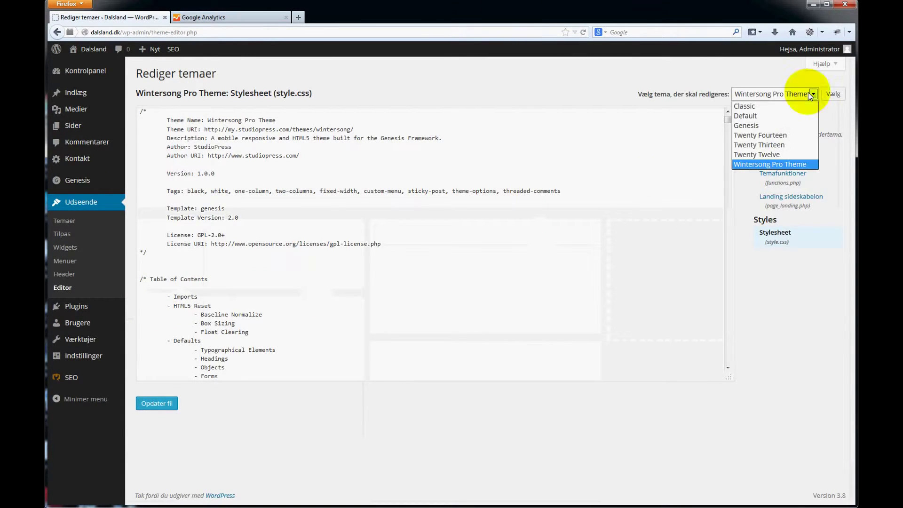
pyautogui.click(800, 126)
pyautogui.click(833, 94)
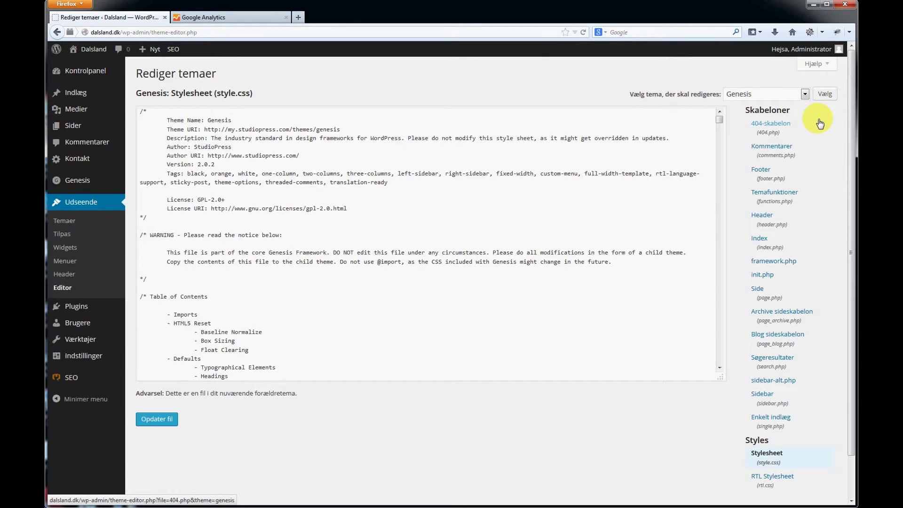
# Paste the tracking script before </body> in Genesis footer.php and save with 'Opdater fil'.
pyautogui.click(772, 183)
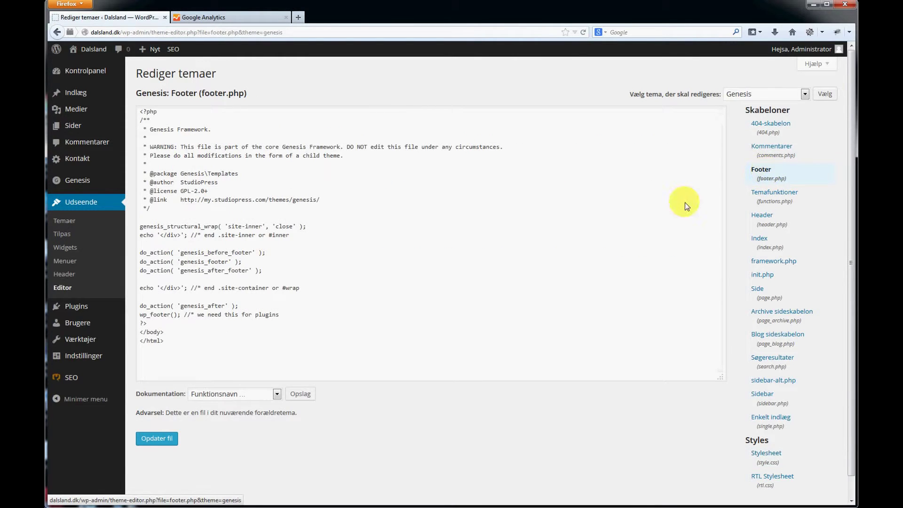
pyautogui.click(140, 333)
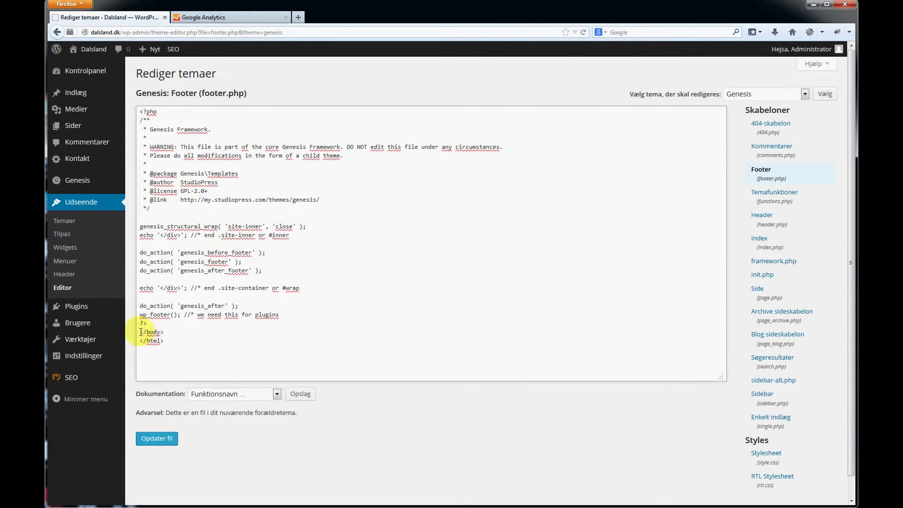
pyautogui.rightClick(140, 332)
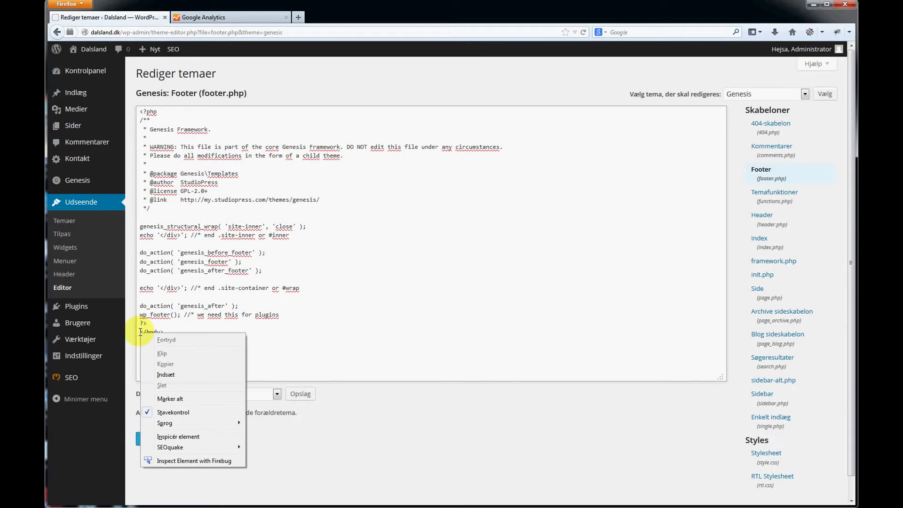
pyautogui.click(163, 374)
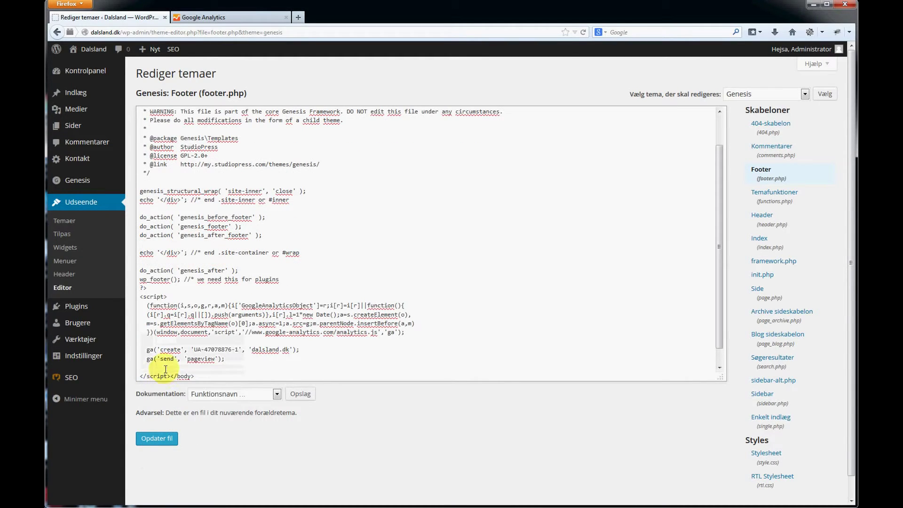
pyautogui.scroll(-1, 185, 344)
pyautogui.click(155, 439)
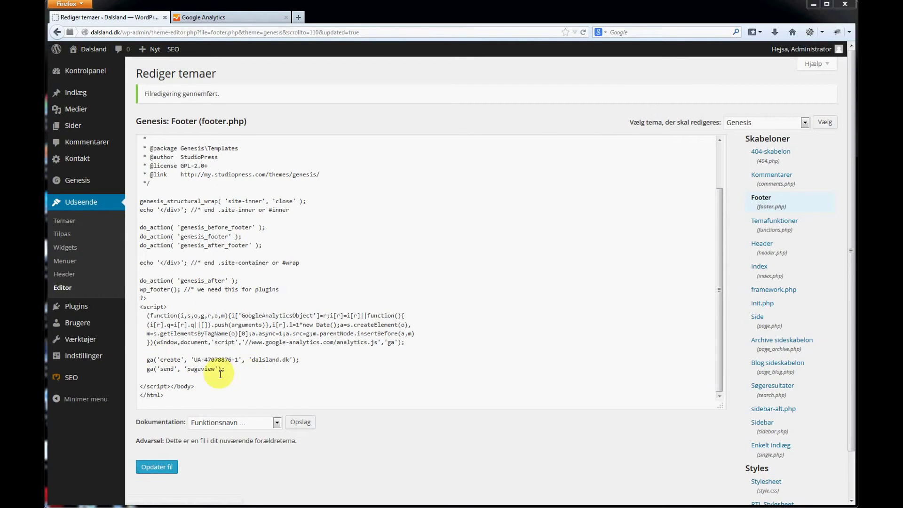
pyautogui.click(215, 19)
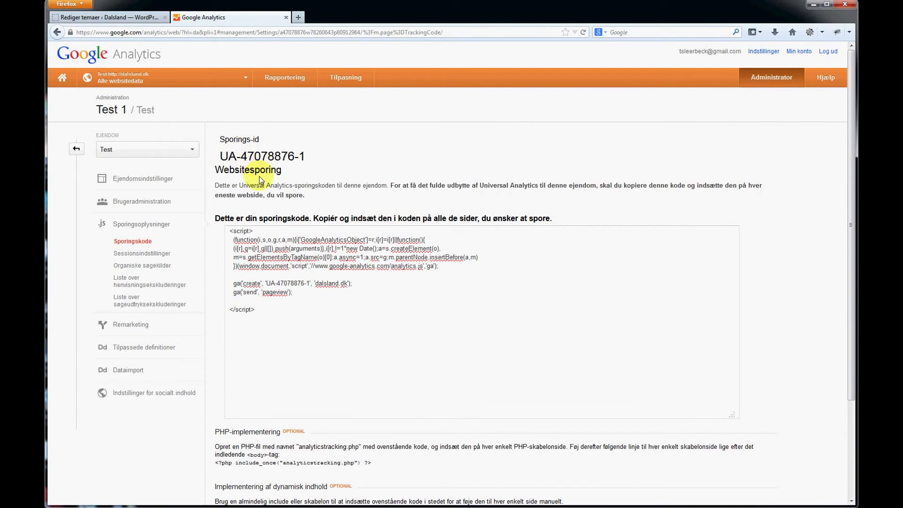
# From the all-accounts overview, open the 'Alle websitedata' report of the Test 1 account's Test property.
pyautogui.click(62, 77)
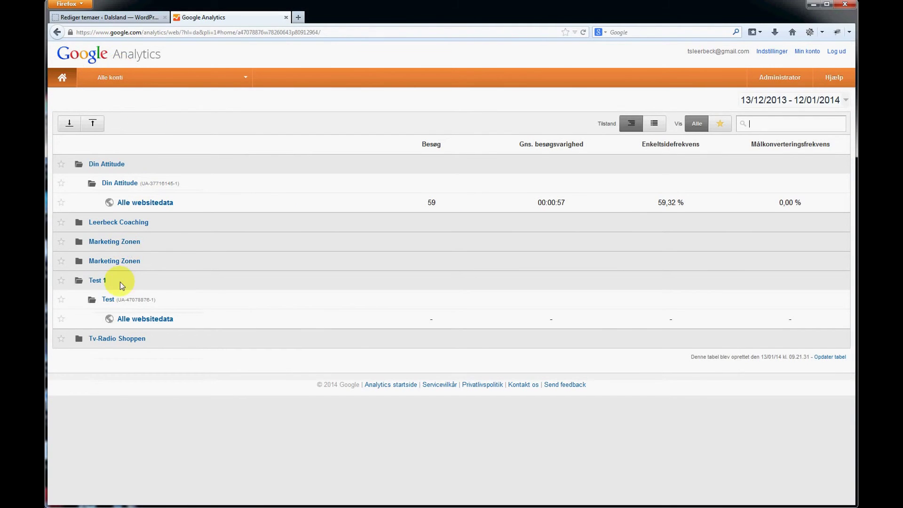
pyautogui.click(67, 165)
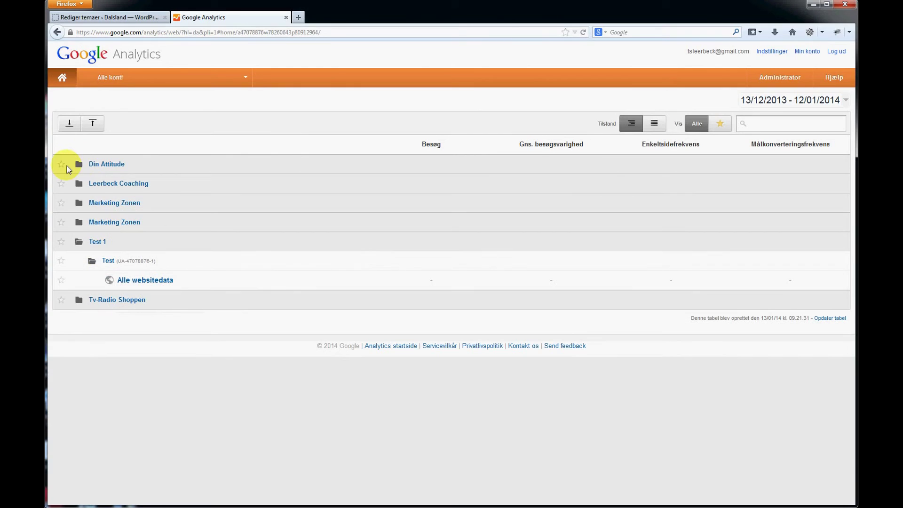
pyautogui.click(107, 260)
pyautogui.click(120, 260)
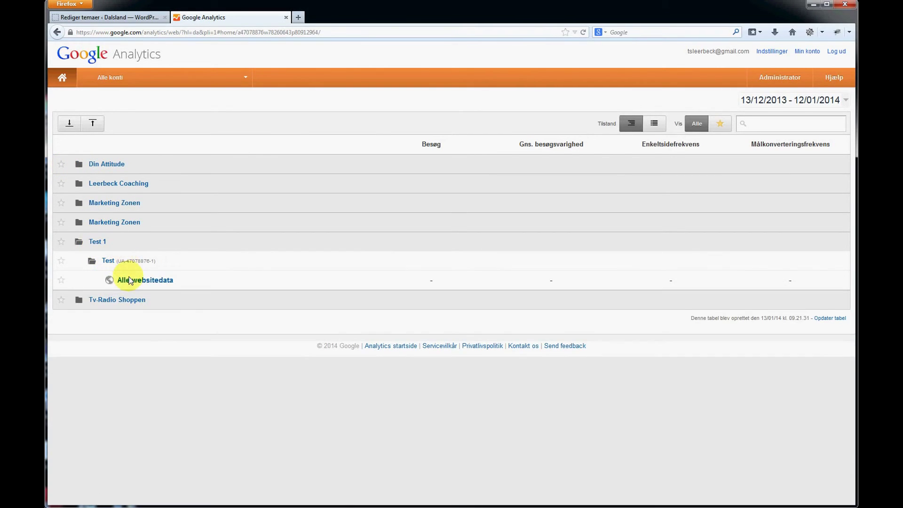
pyautogui.click(123, 280)
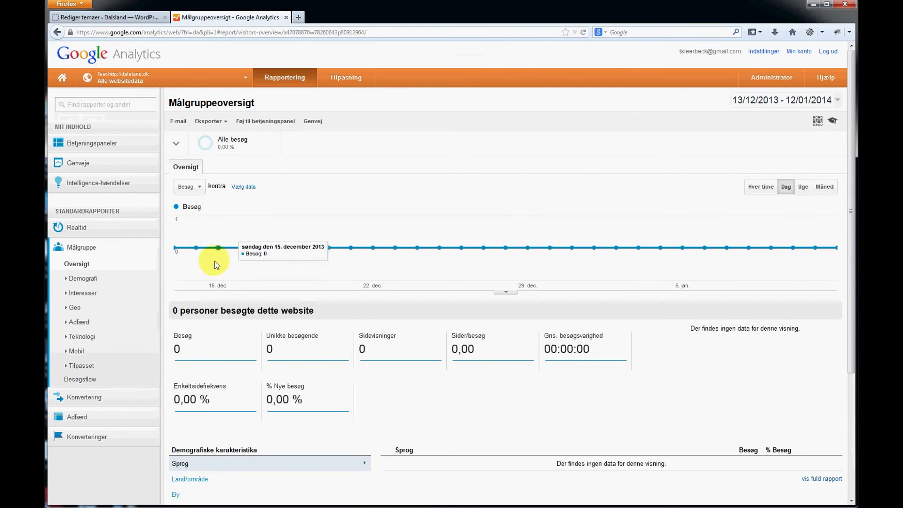
pyautogui.scroll(-3, 362, 325)
pyautogui.scroll(-4, 431, 284)
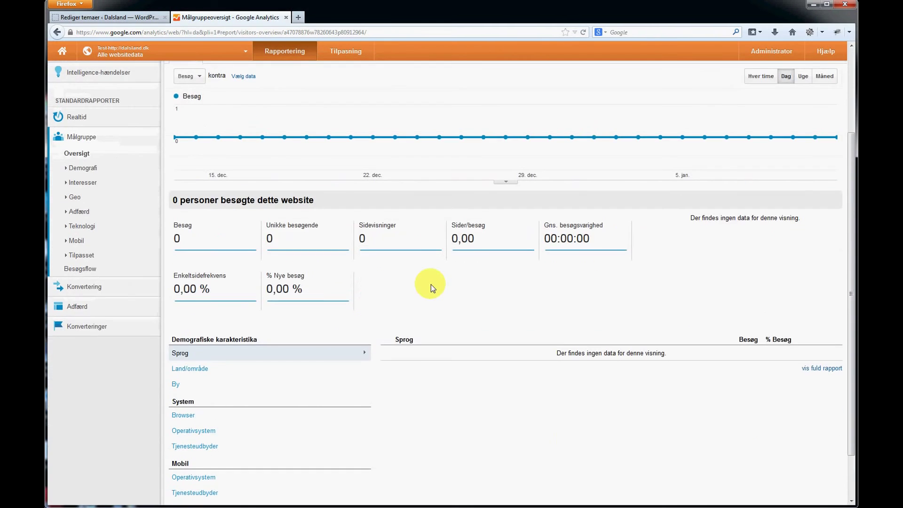
pyautogui.scroll(3, 430, 285)
pyautogui.scroll(3, 431, 284)
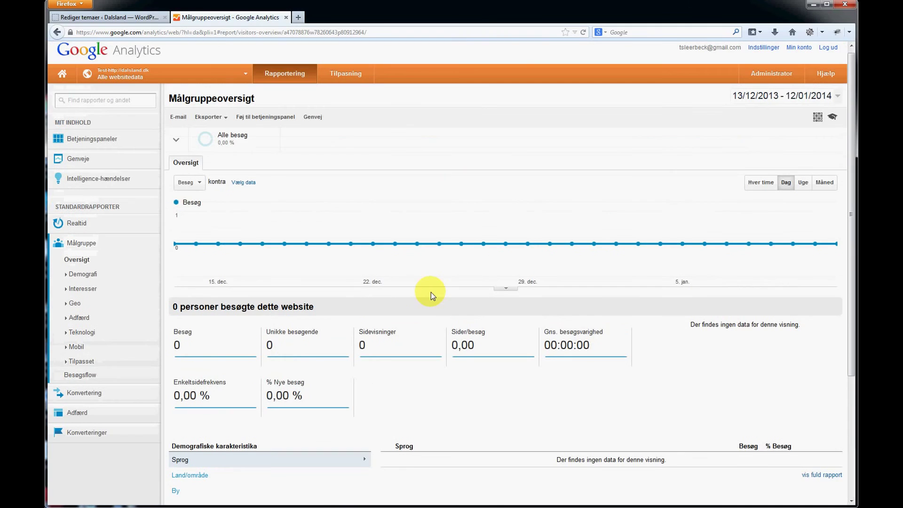